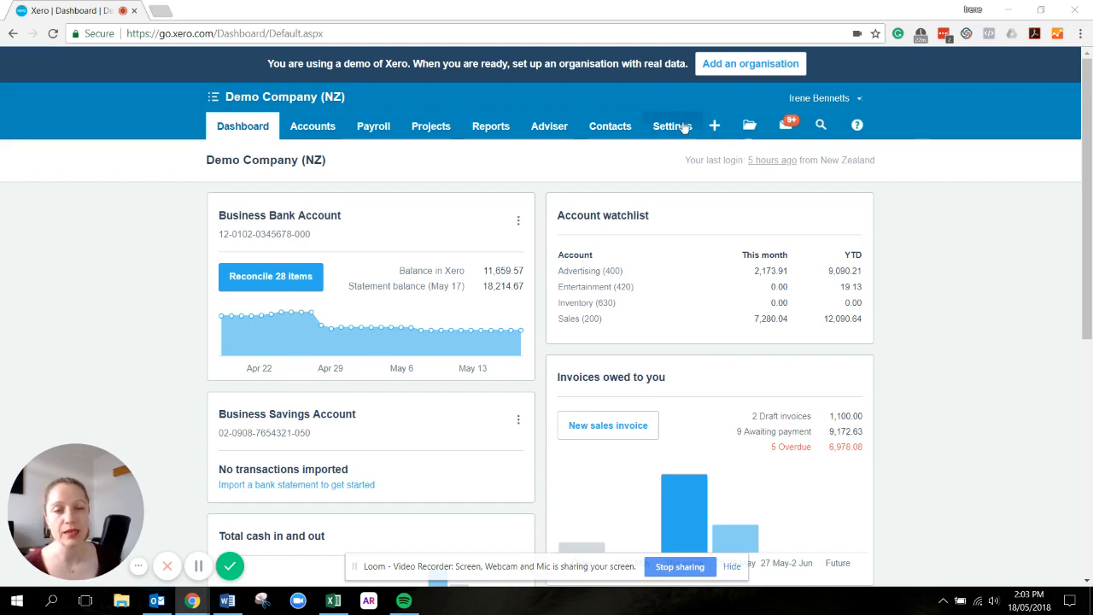
Open the invoice settings within the organisation's general settings
left_click(684, 127)
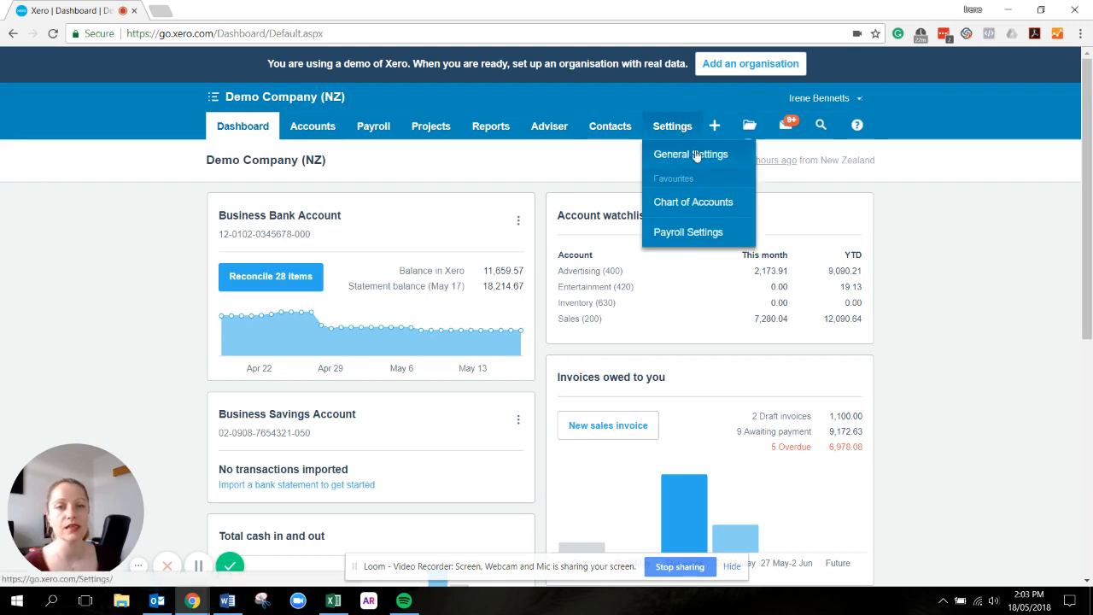
left_click(695, 153)
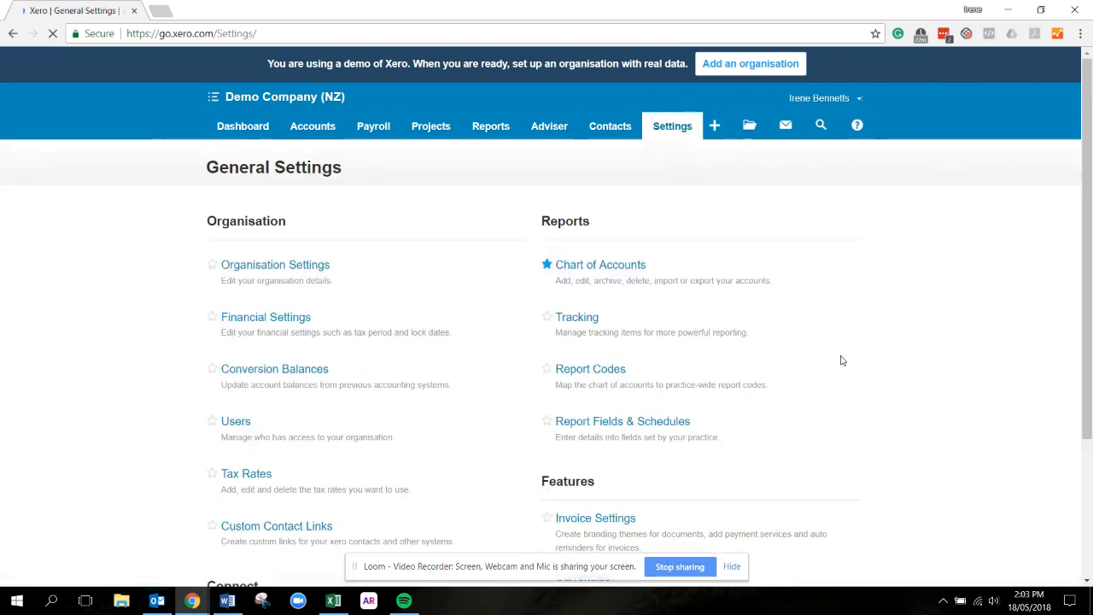
left_click(596, 518)
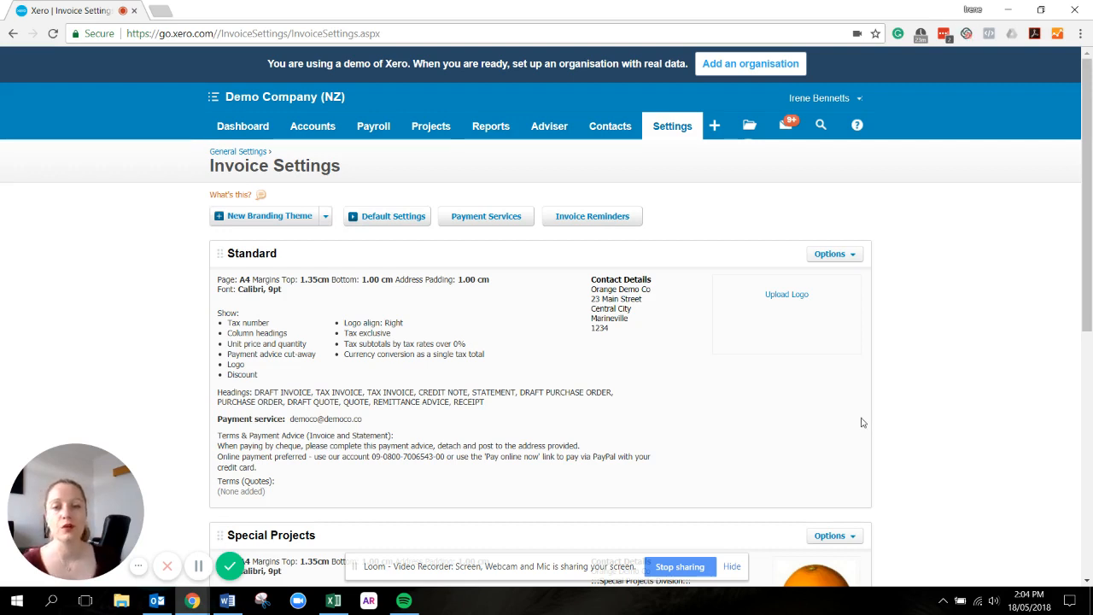
Upload the Demo Logo image from Downloads as the logo of the Standard branding theme
left_click(786, 295)
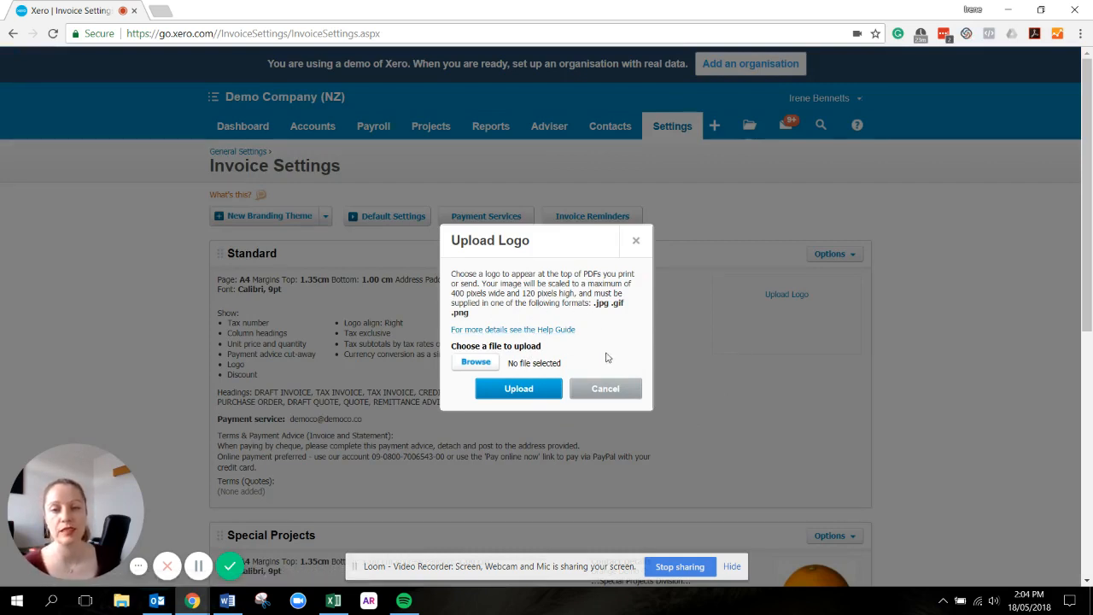
left_click(469, 366)
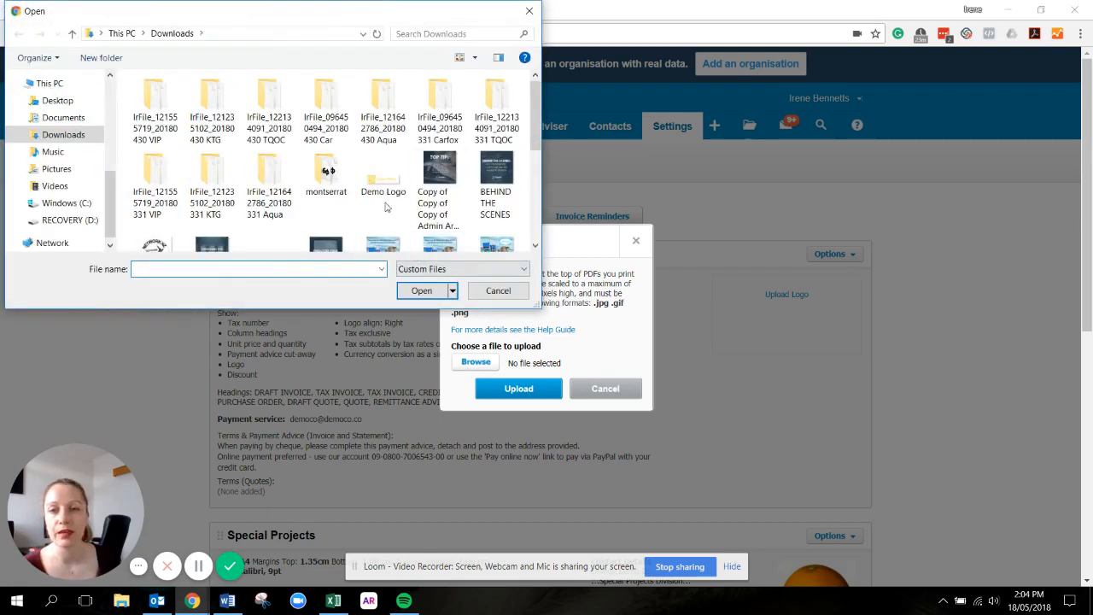
left_click(384, 180)
left_click(421, 291)
left_click(524, 395)
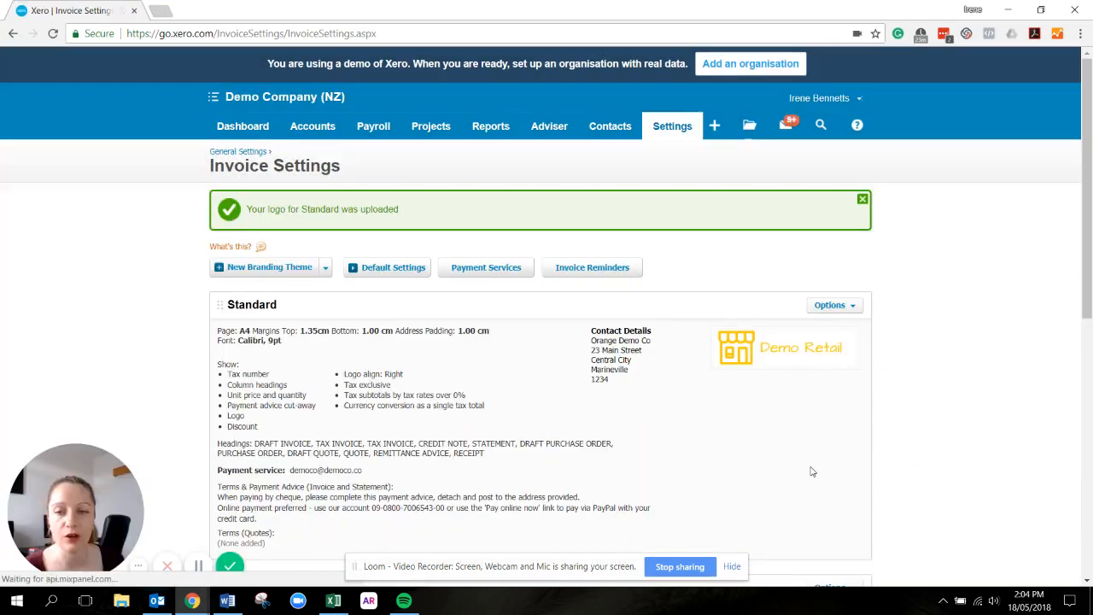
Edit the Standard branding theme and set its draft invoice title to PROFORMA INVOICE
left_click(850, 307)
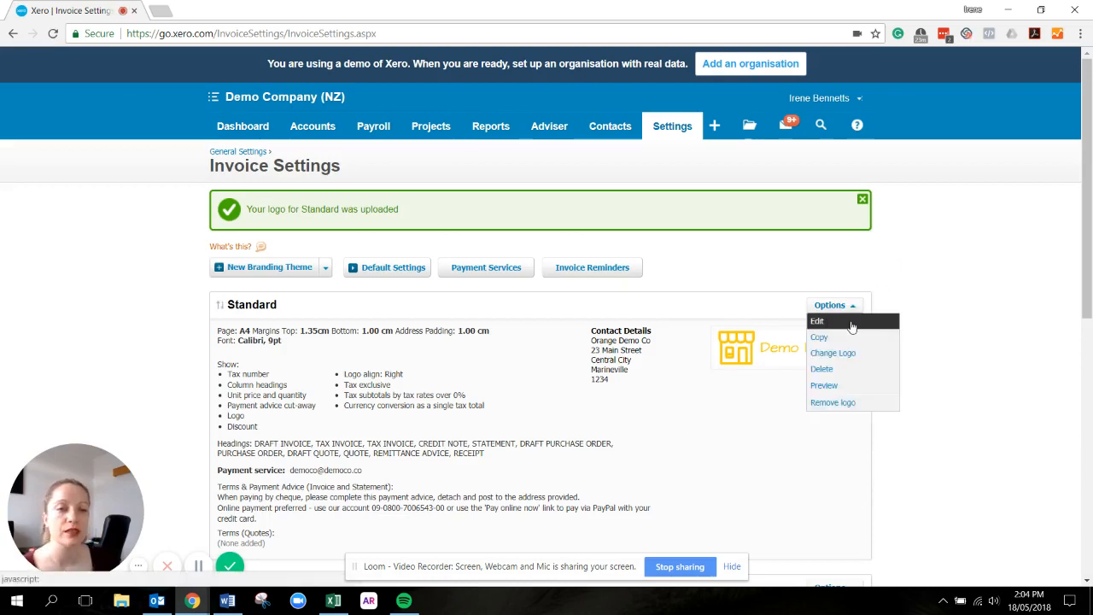
left_click(851, 323)
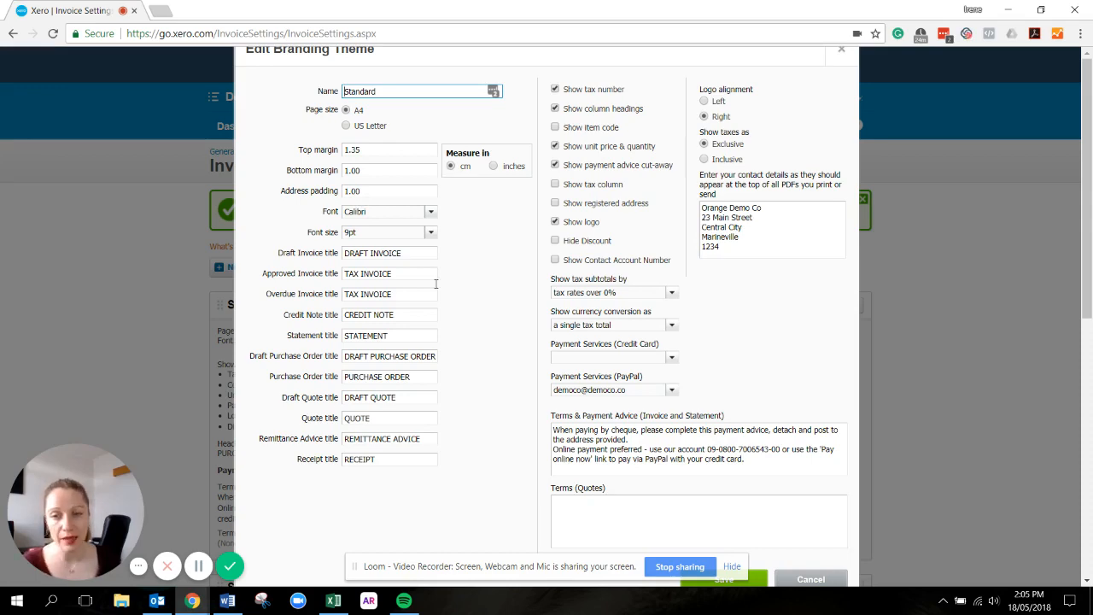
scroll(457, 290, "down", 1)
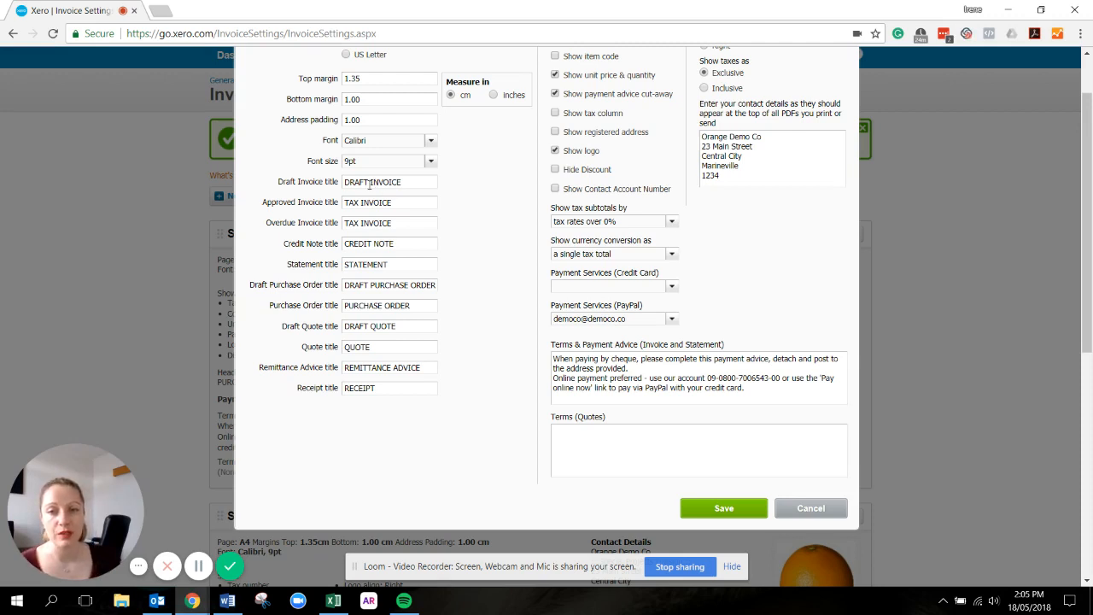
left_click_drag(370, 183, 334, 176)
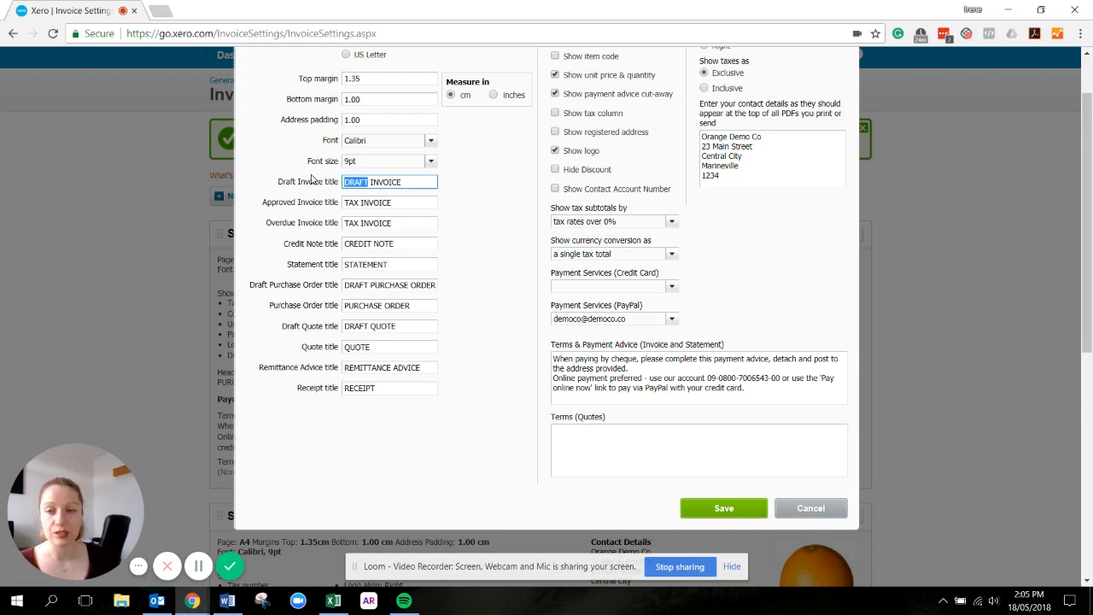
type("PROFOR")
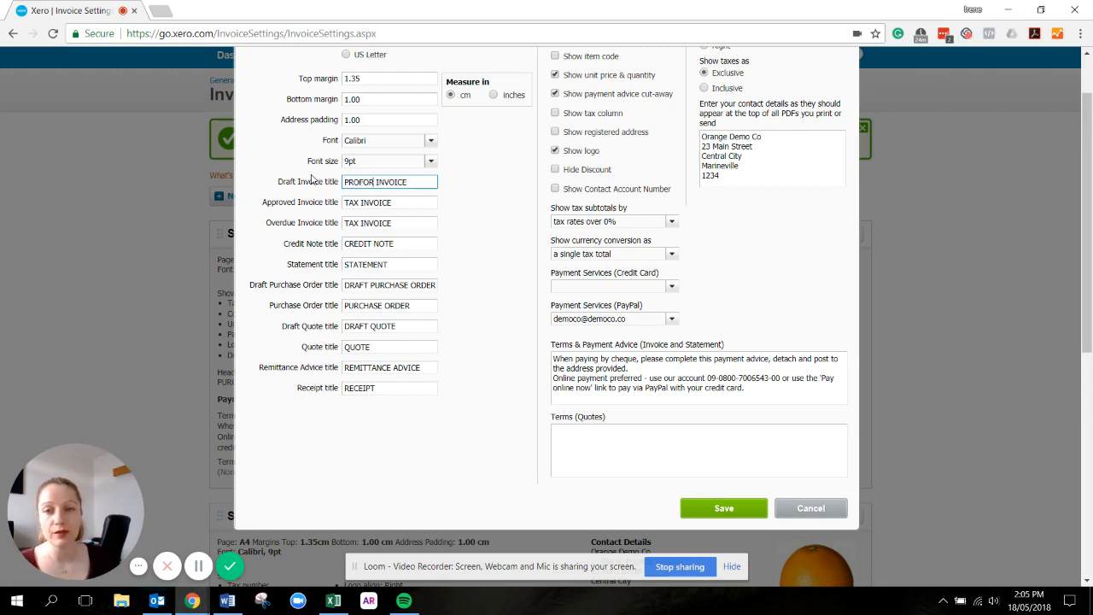
type("MA")
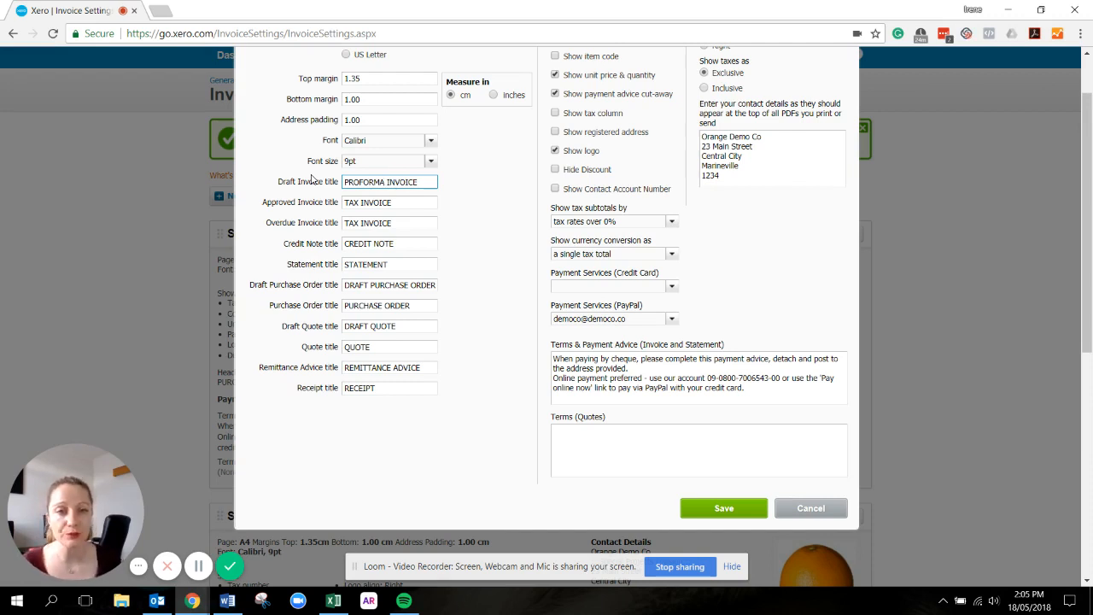
Hide the payment advice cut-away, set the logo alignment to right, and save the Standard branding theme
scroll(464, 162, "up", 2)
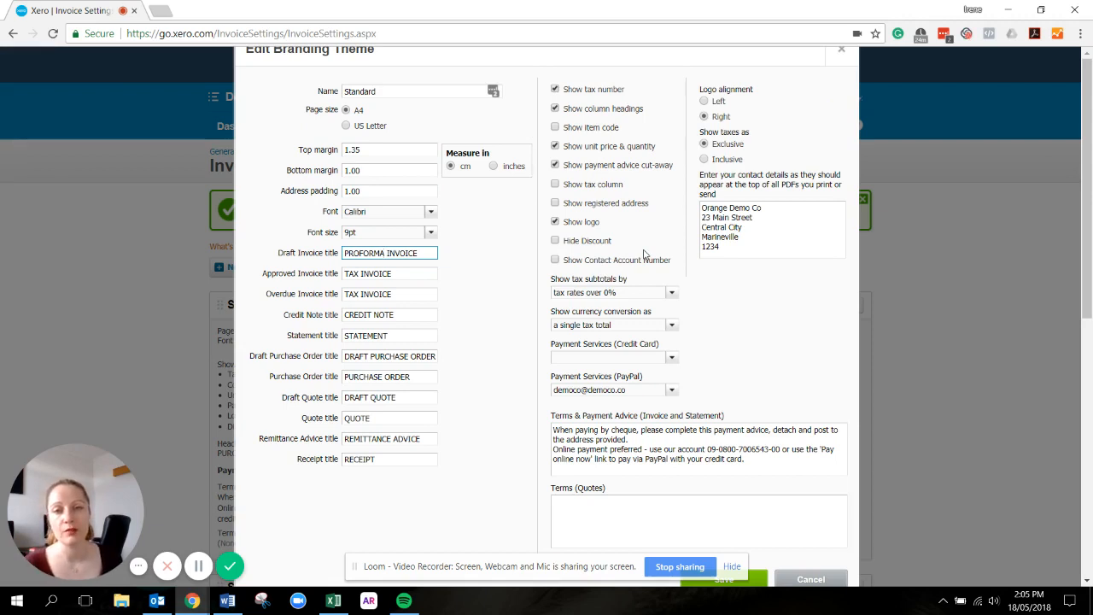
left_click(557, 164)
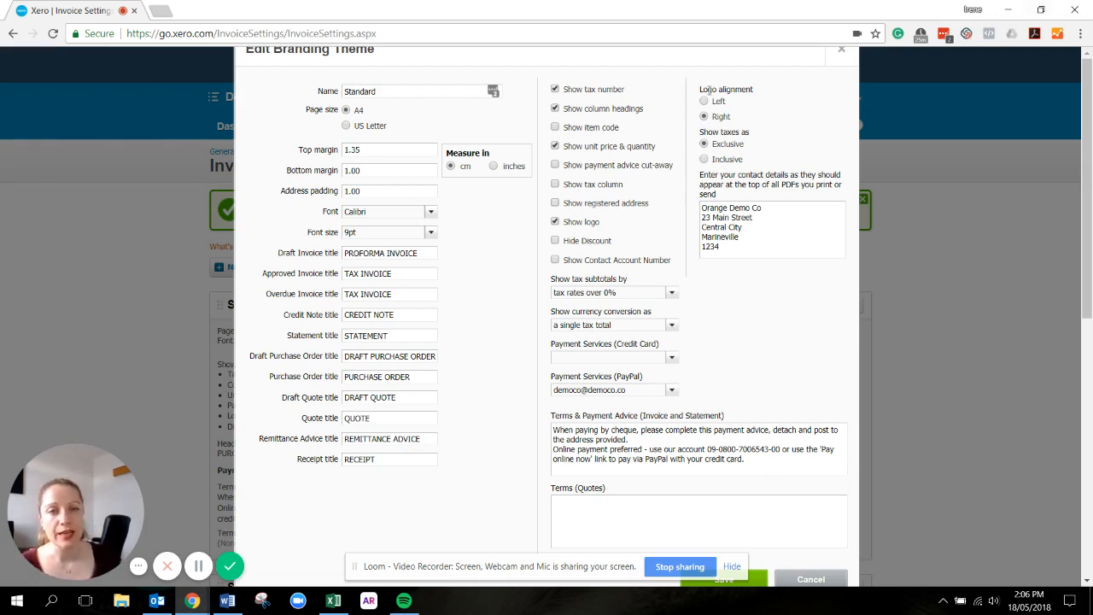
left_click(705, 116)
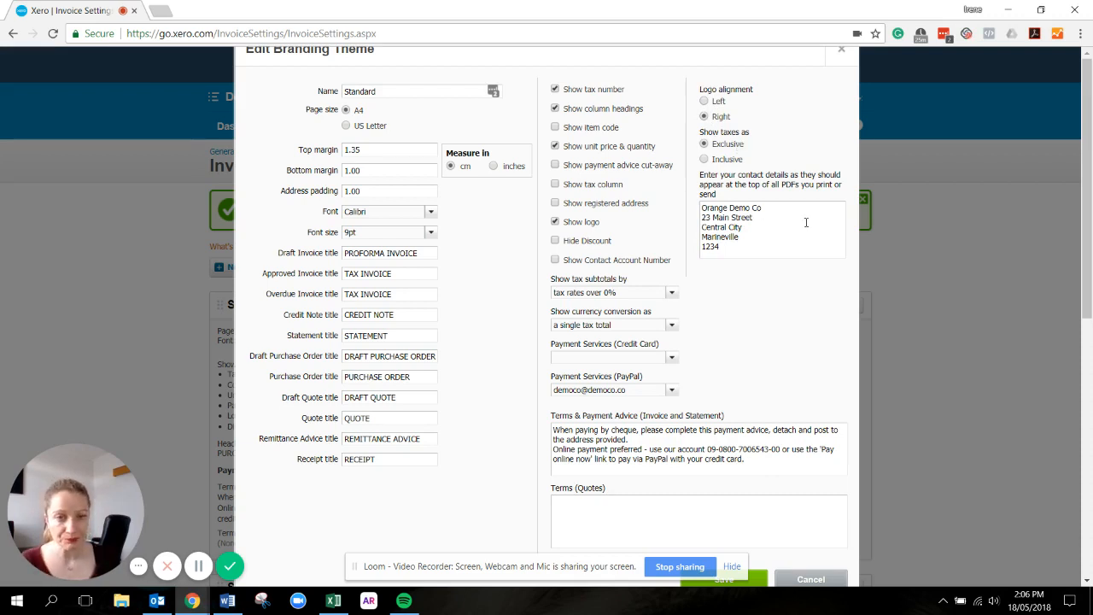
left_click_drag(735, 249, 696, 196)
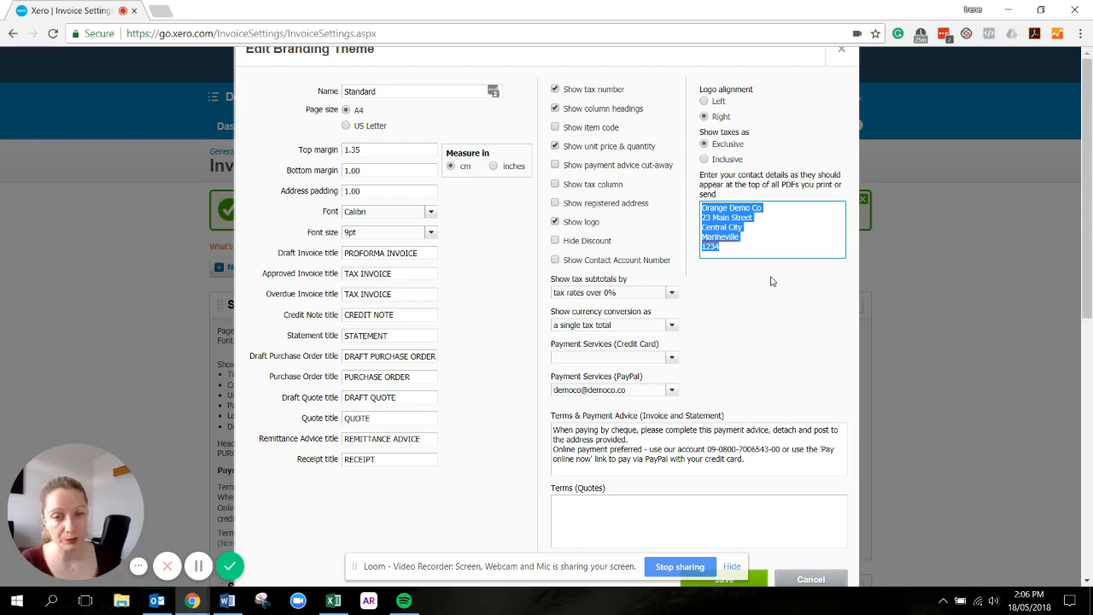
scroll(833, 354, "down", 1)
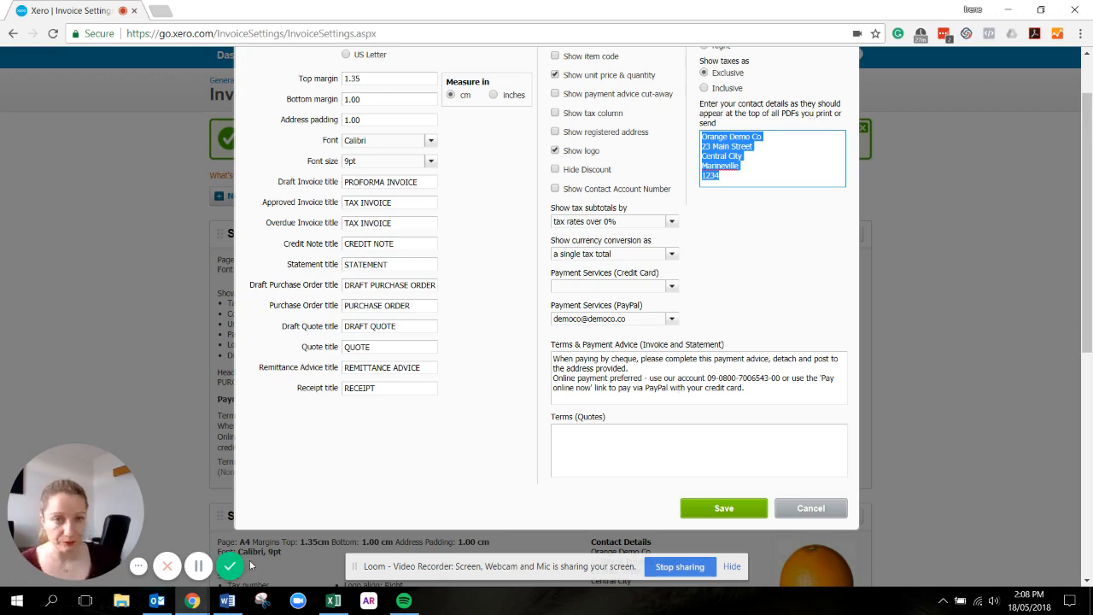
left_click(724, 512)
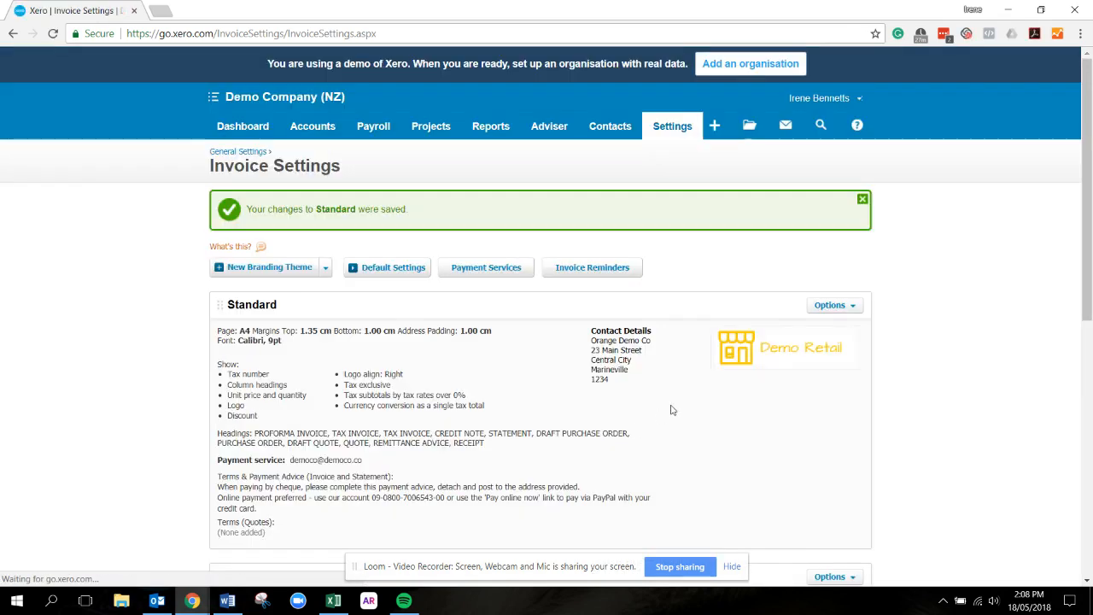
Open the Rex Media Group draft sales invoice from the dashboard's draft invoices
scroll(671, 410, "down", 6)
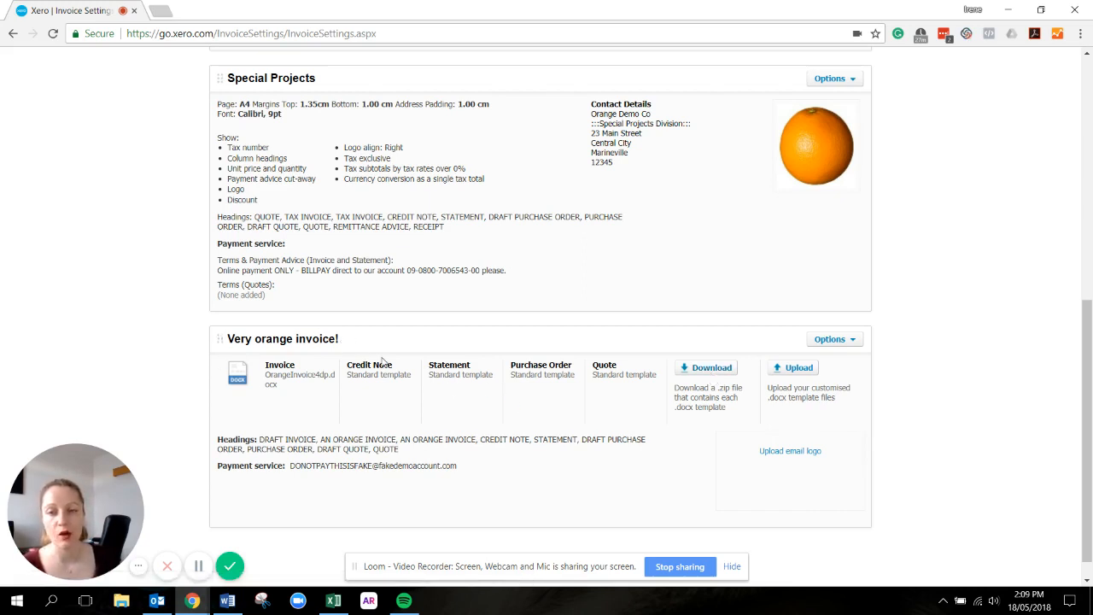
scroll(412, 340, "up", 3)
scroll(412, 340, "up", 4)
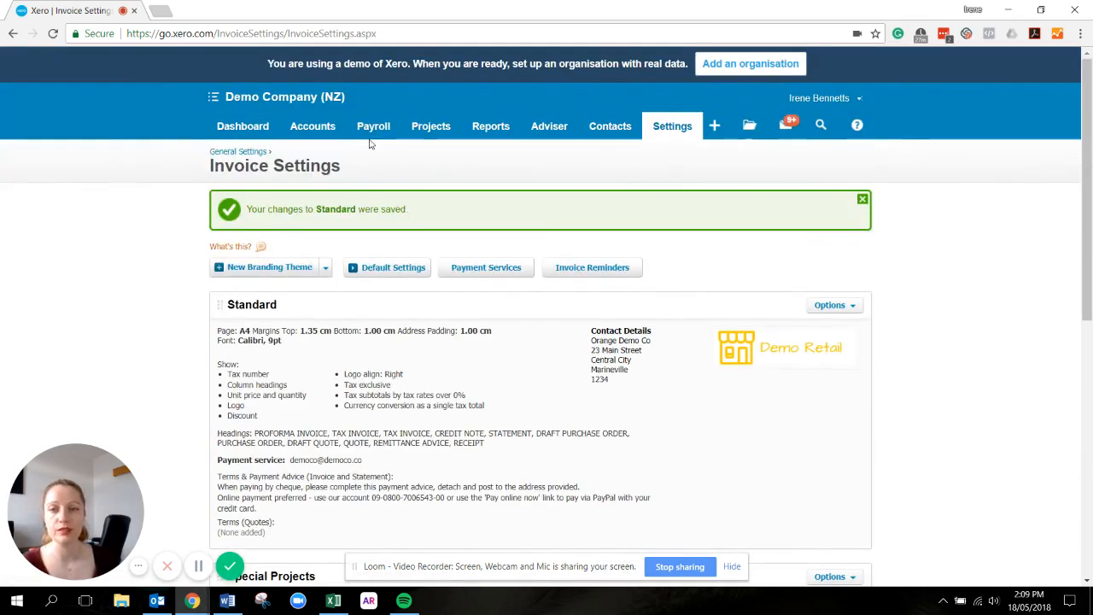
left_click(246, 125)
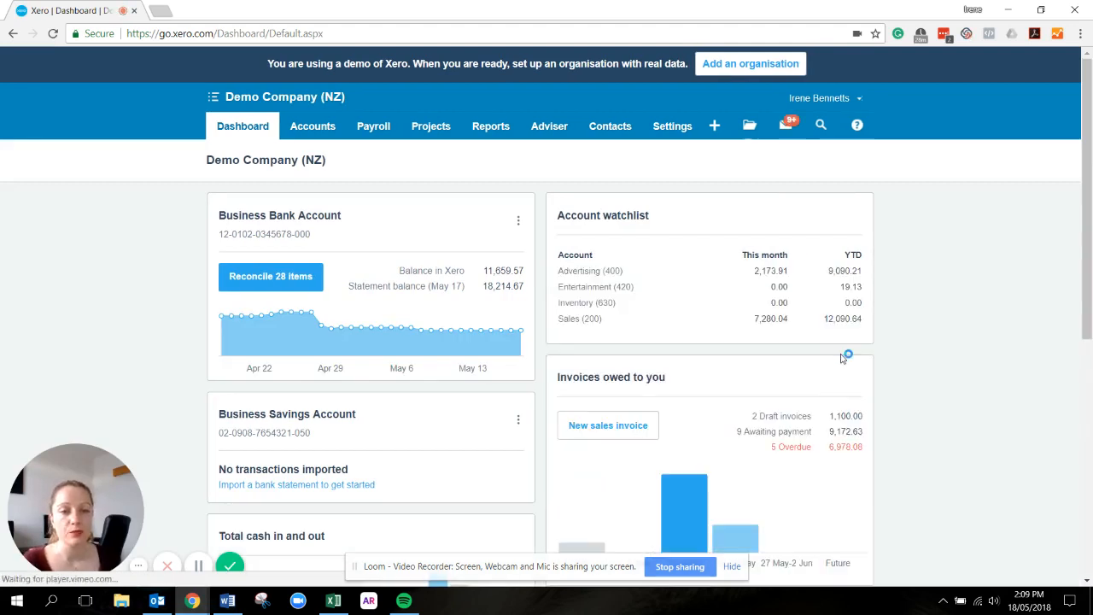
left_click(846, 417)
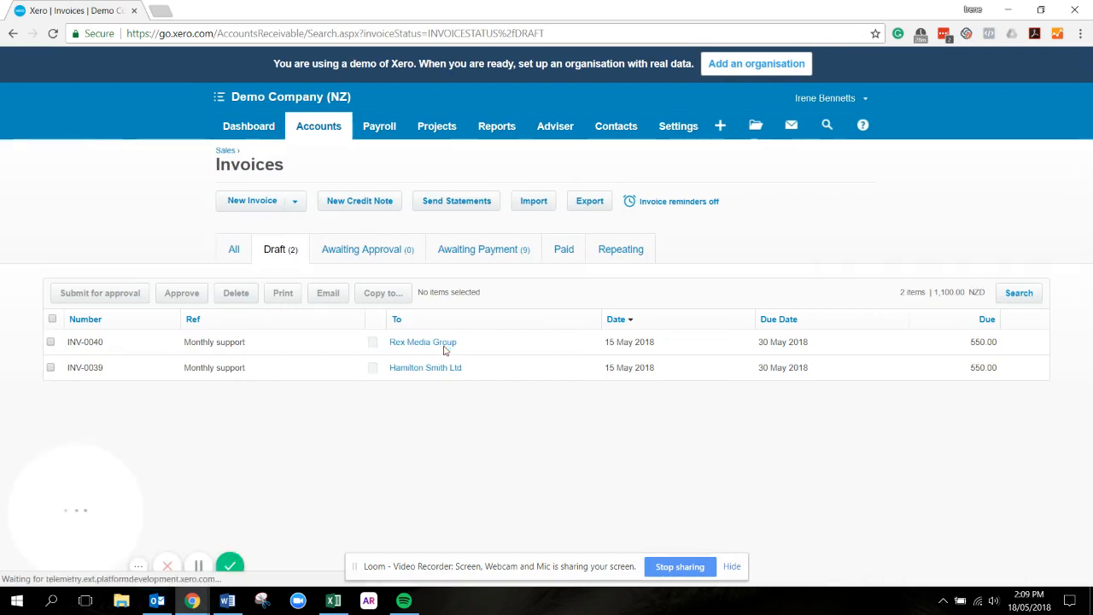
left_click(441, 345)
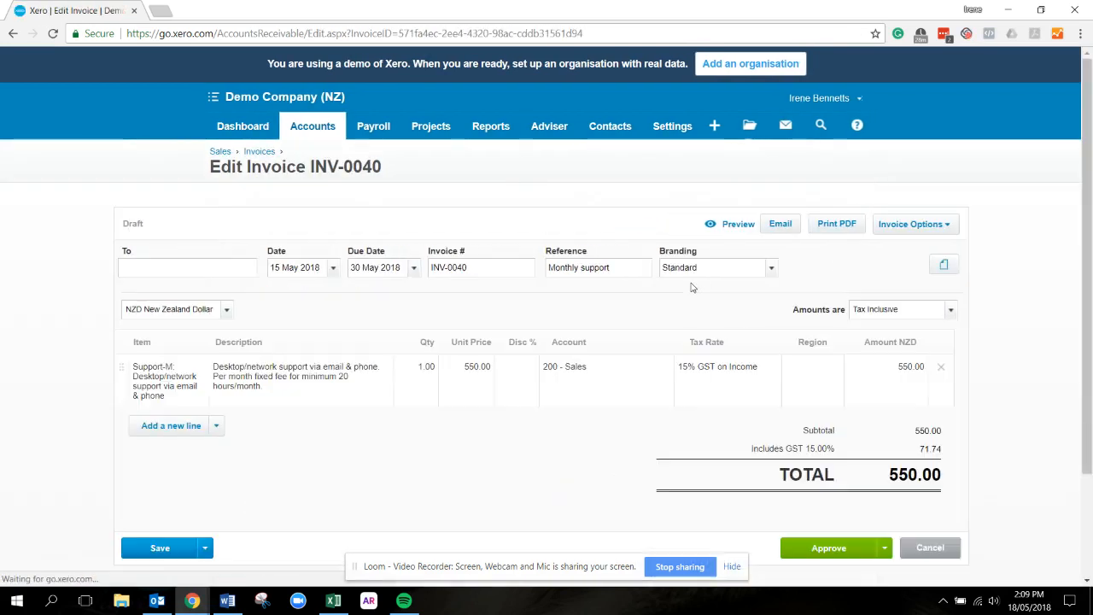
Switch the invoice's branding theme to Special Projects and back to Standard
left_click(771, 269)
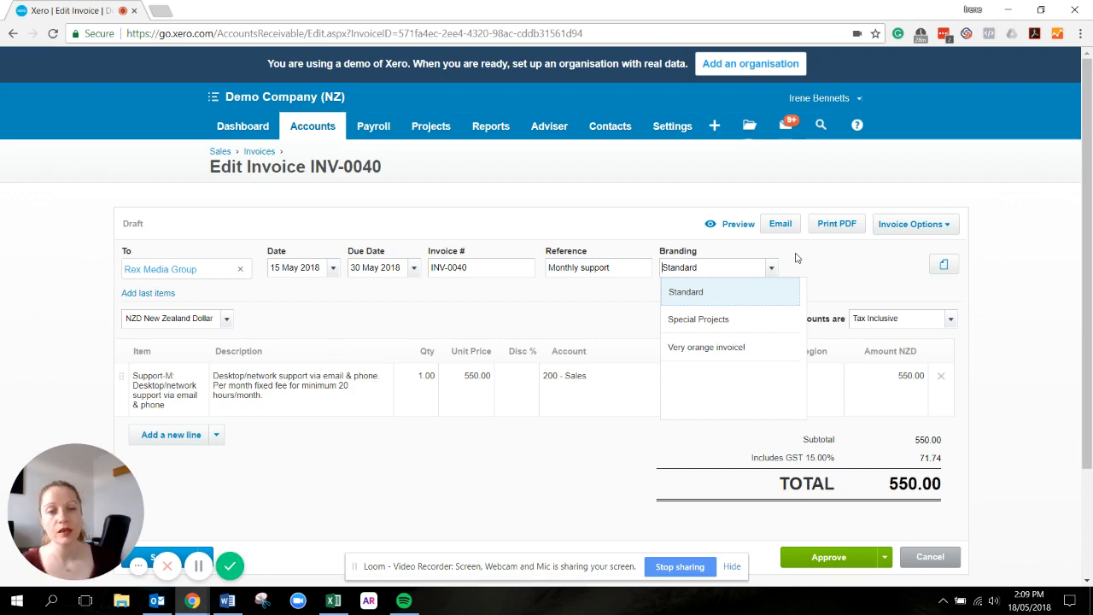
left_click(755, 318)
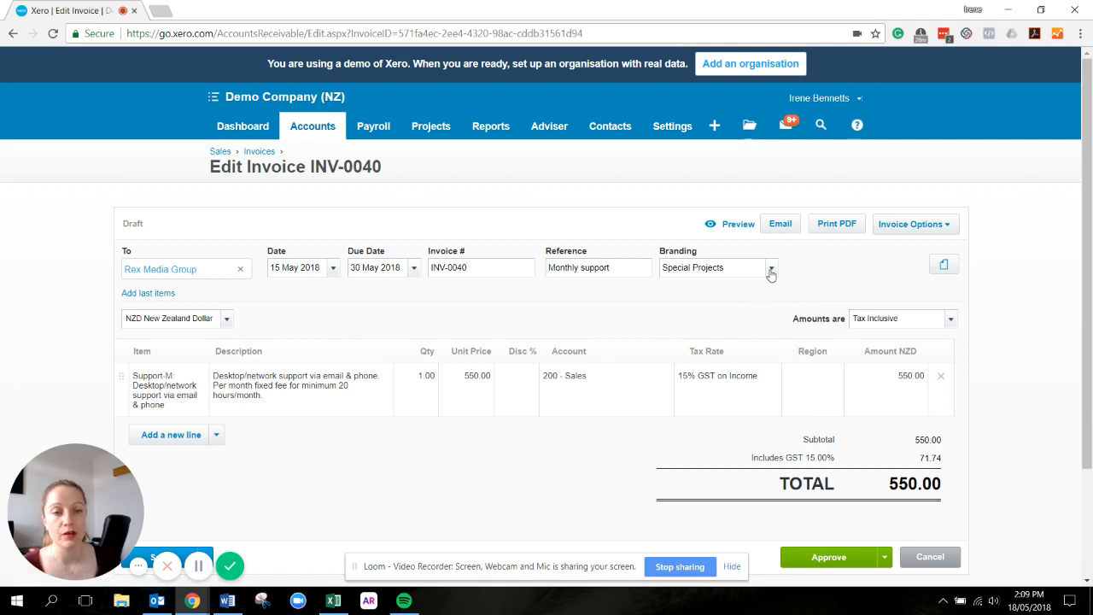
left_click(771, 270)
left_click(720, 299)
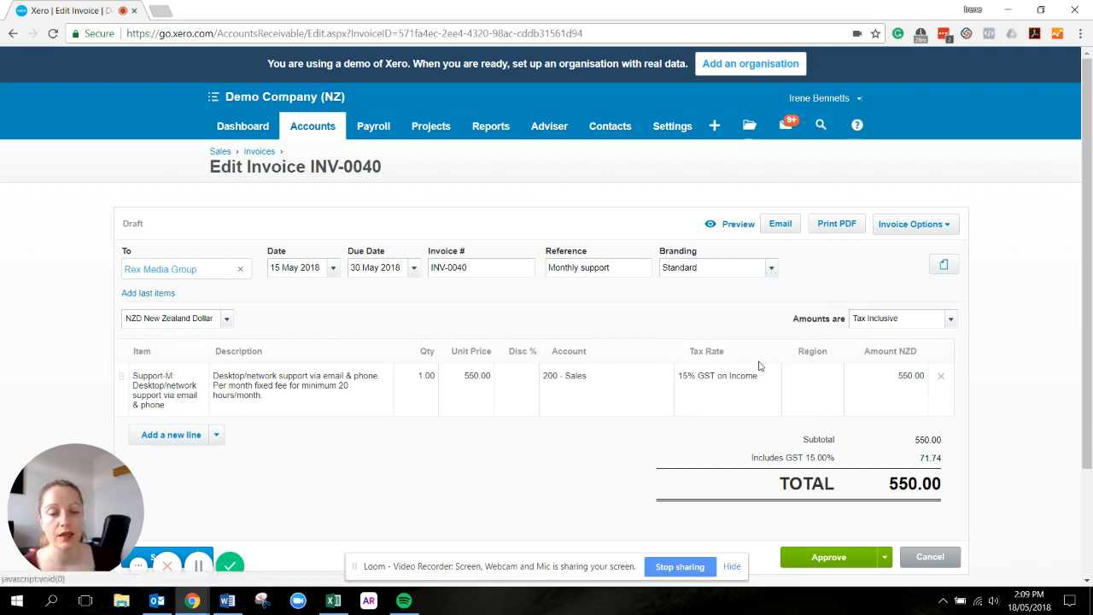
Preview the invoice with Standard branding, checking its title, logo, contact details and payment terms, and close the preview
left_click(726, 223)
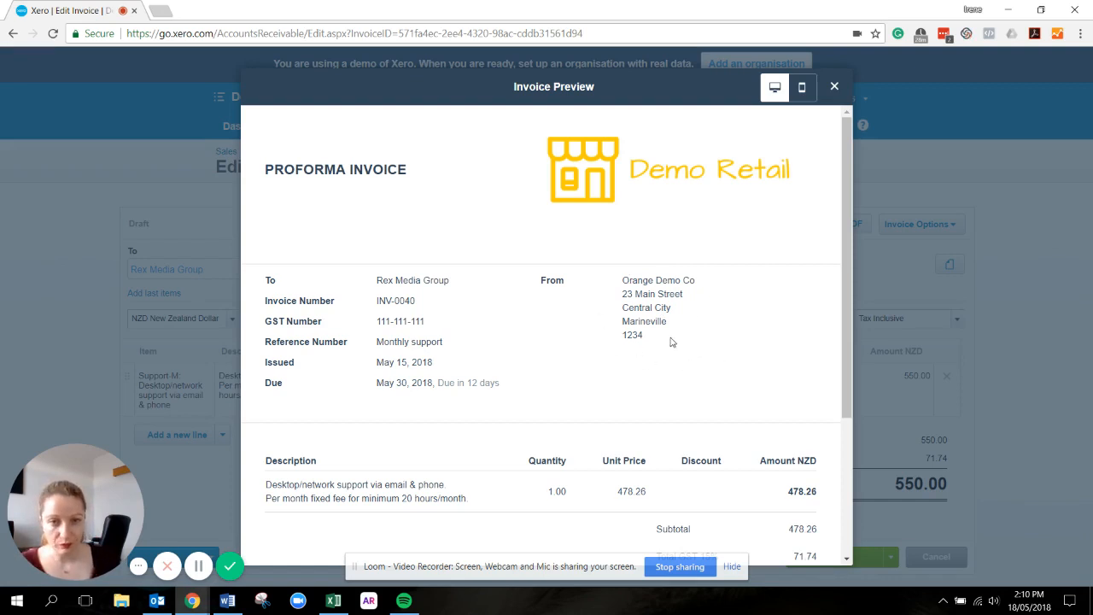
left_click_drag(672, 340, 630, 280)
left_click(706, 340)
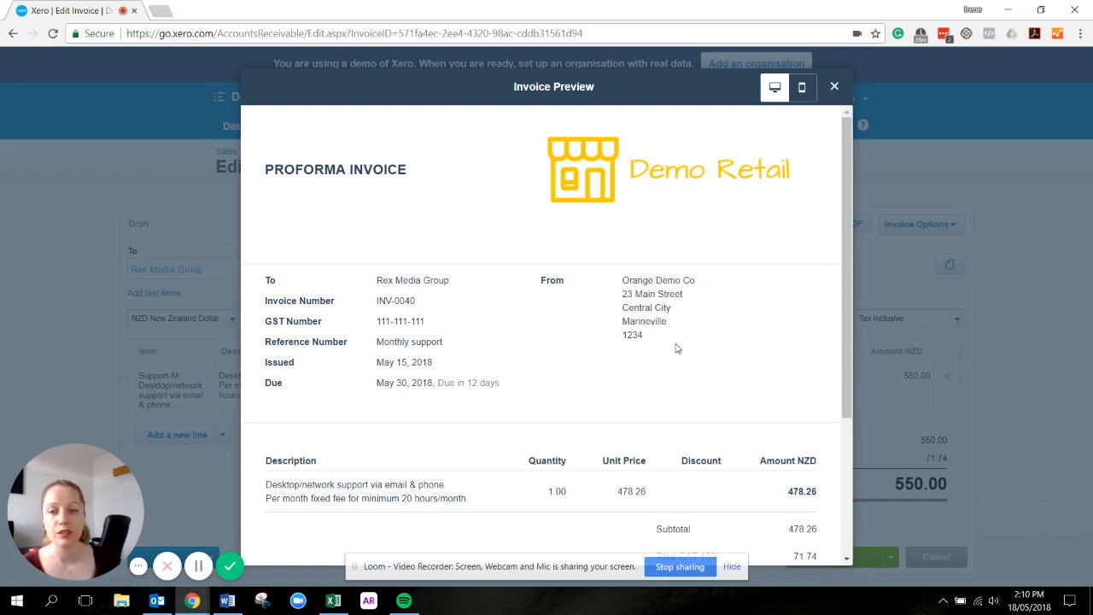
scroll(677, 347, "down", 2)
scroll(677, 346, "down", 1)
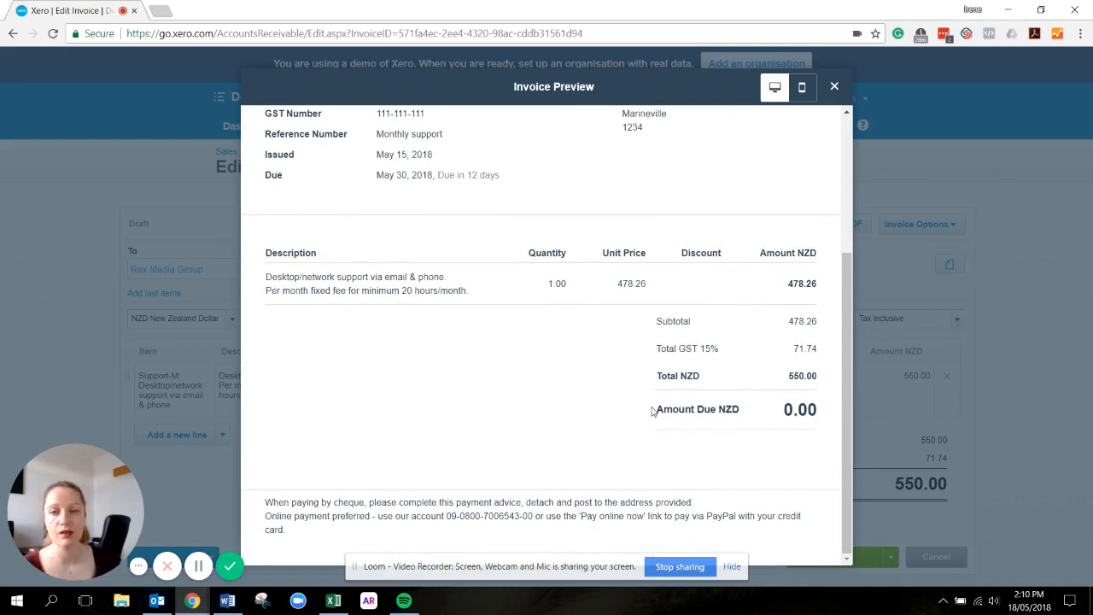
scroll(654, 409, "up", 3)
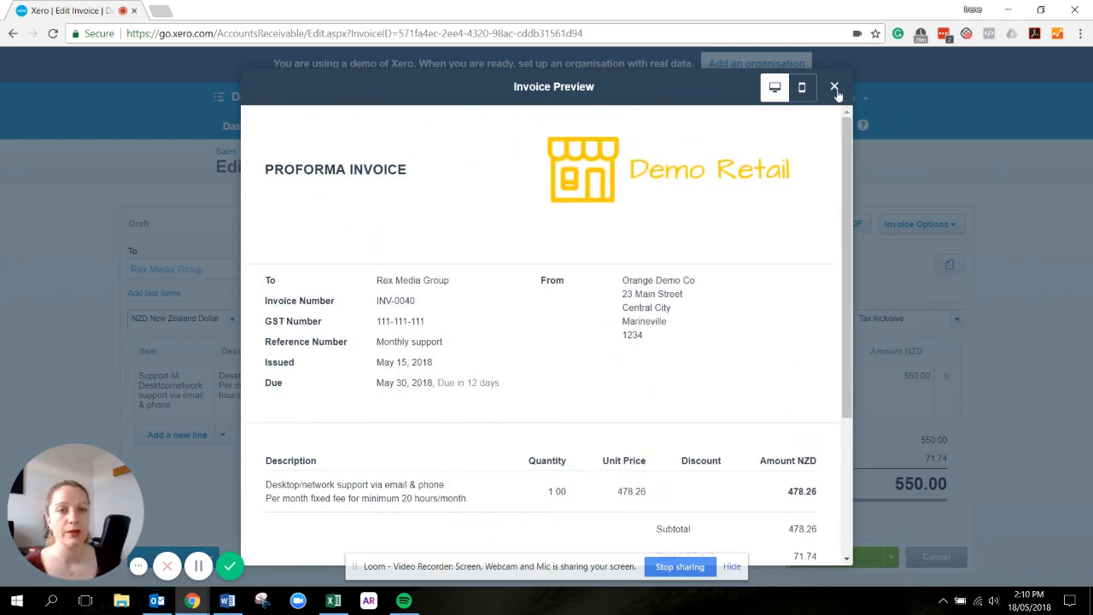
left_click(836, 87)
Set the invoice's branding theme to Special Projects and save the draft
left_click(768, 275)
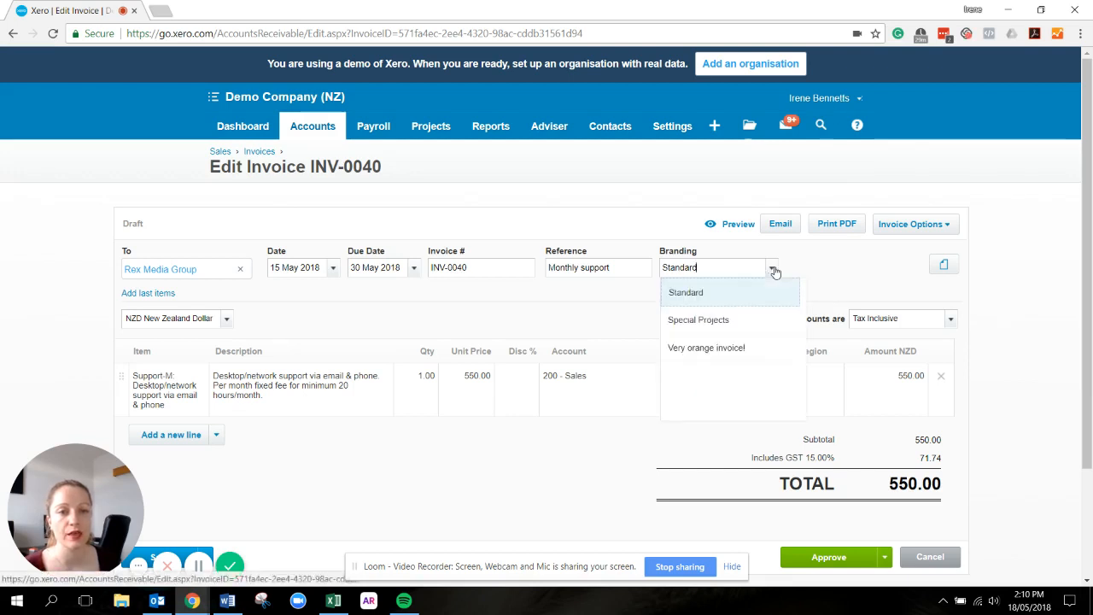
left_click(747, 320)
scroll(208, 421, "down", 2)
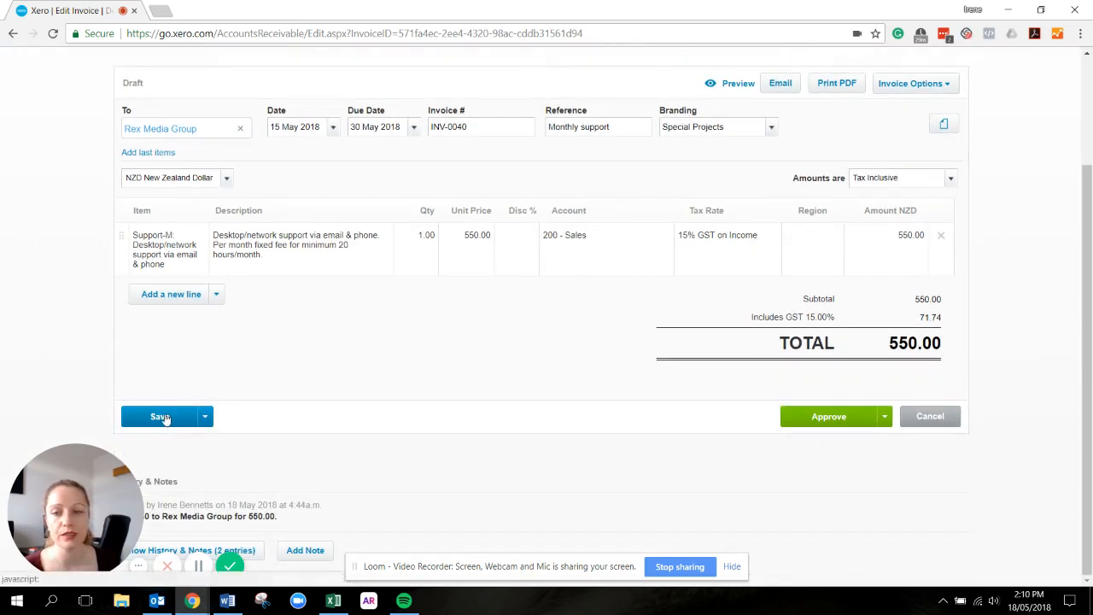
left_click(159, 418)
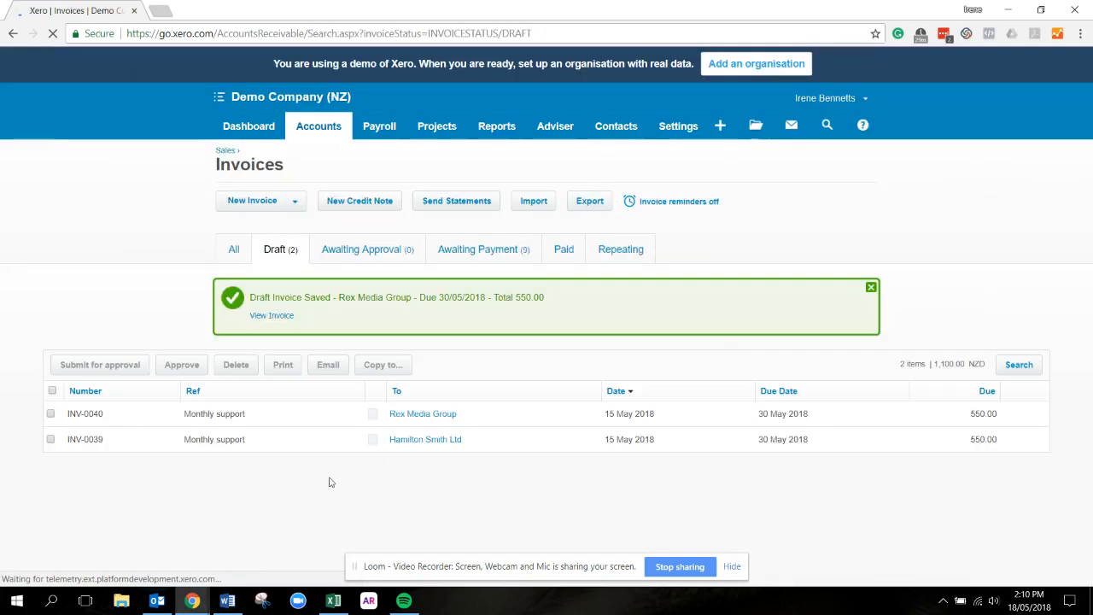
Reopen the saved Rex Media Group draft invoice
left_click(426, 417)
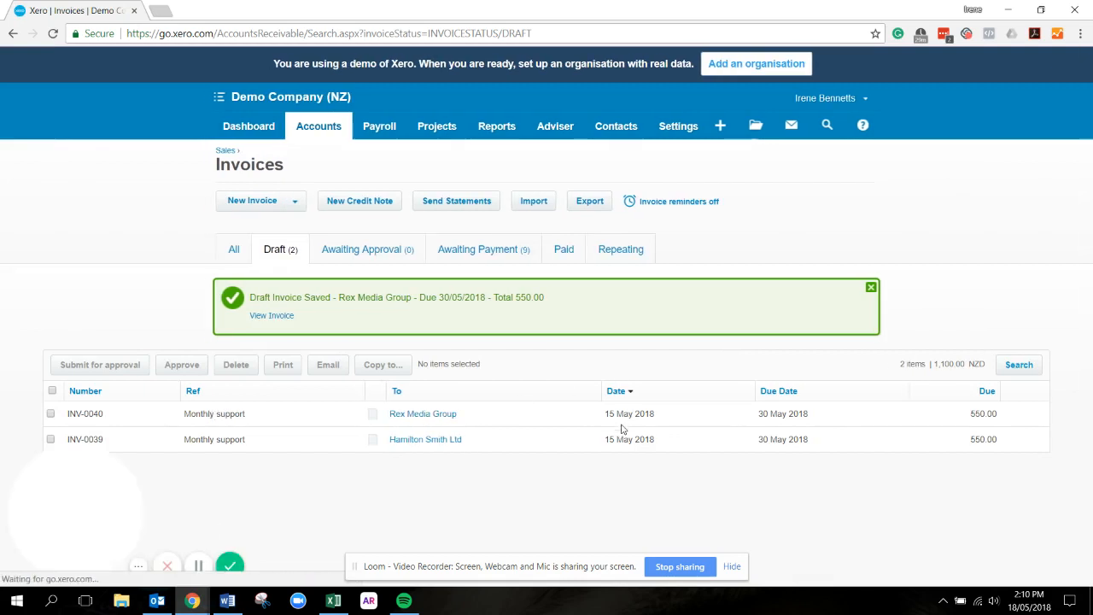